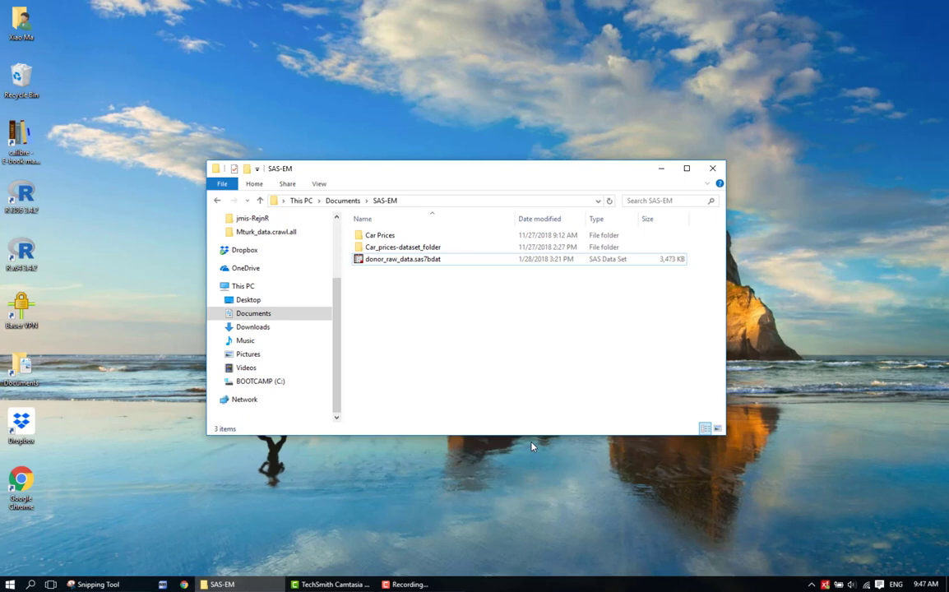
Launch SAS Enterprise Miner Workstation 14.2 and maximize its window
{"action": "key", "text": "super"}
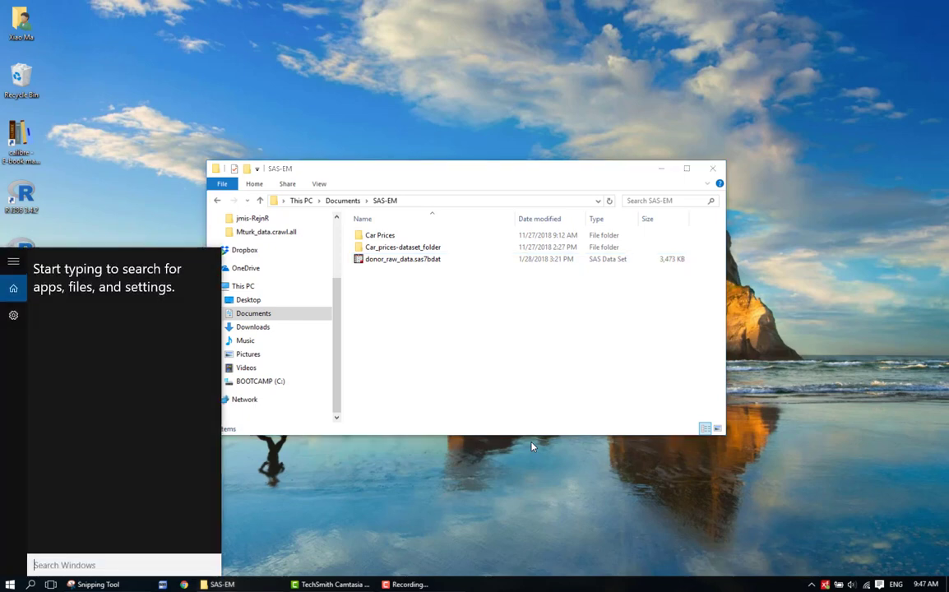
{"action": "type", "text": "sas ent"}
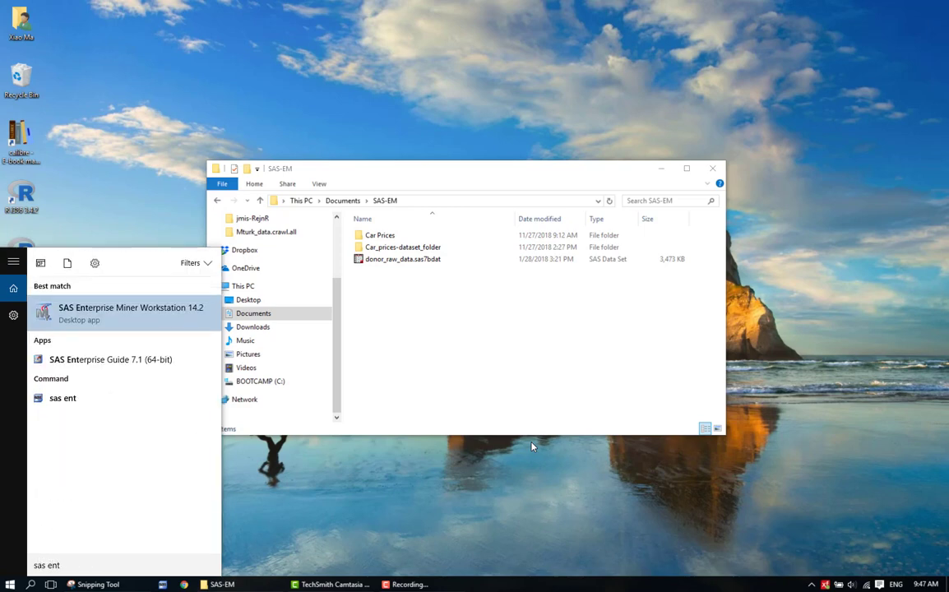
{"action": "type", "text": "erprise miner"}
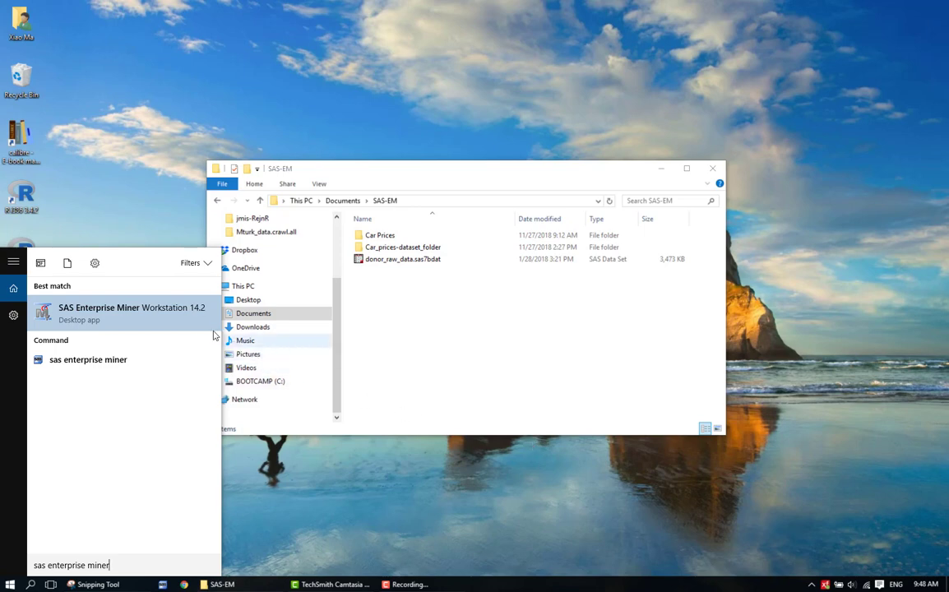
{"action": "left_click", "coordinate": [175, 311]}
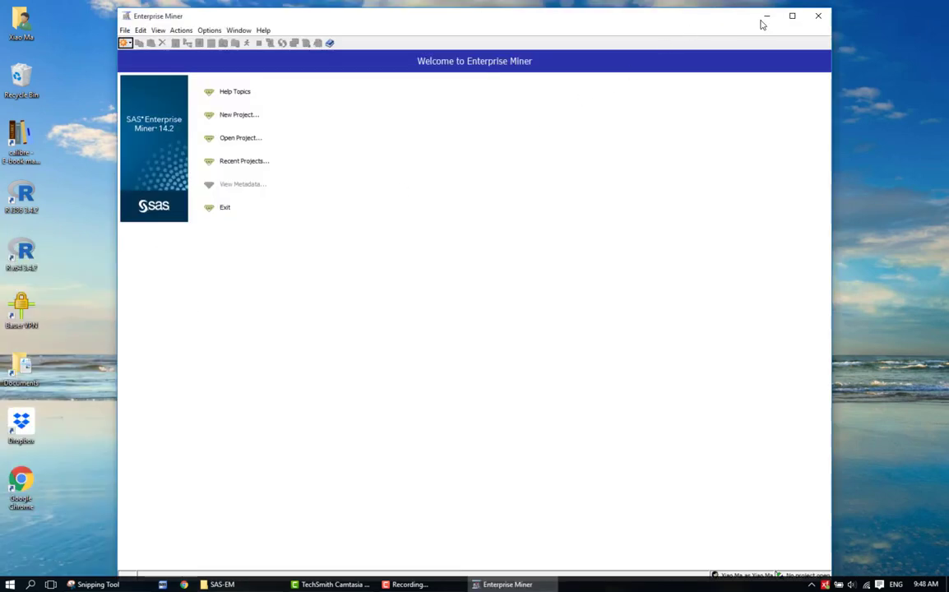
{"action": "left_click", "coordinate": [792, 16]}
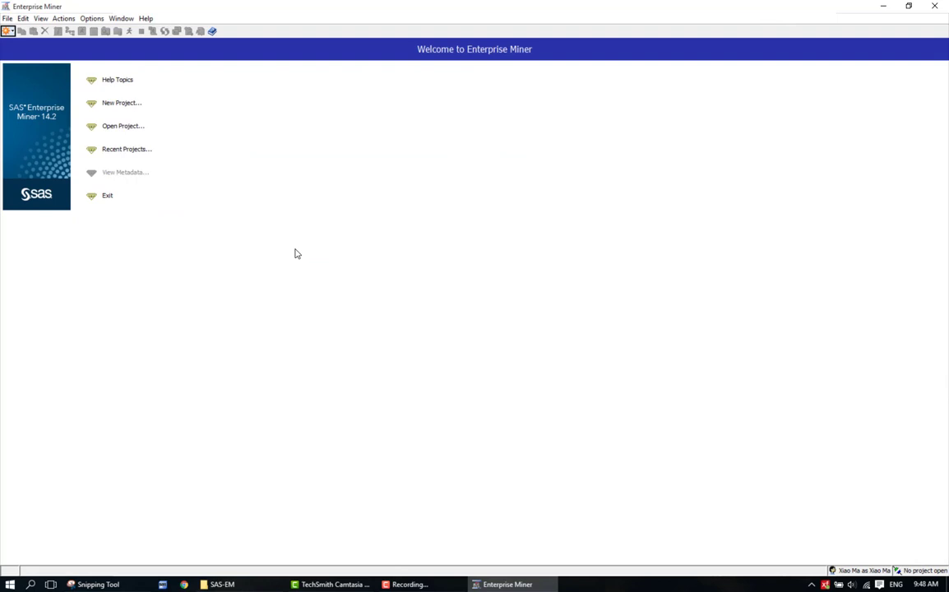
Create a new project named "my first em project" with the SAS-EM folder in Documents as its SAS server directory
{"action": "left_click", "coordinate": [121, 104]}
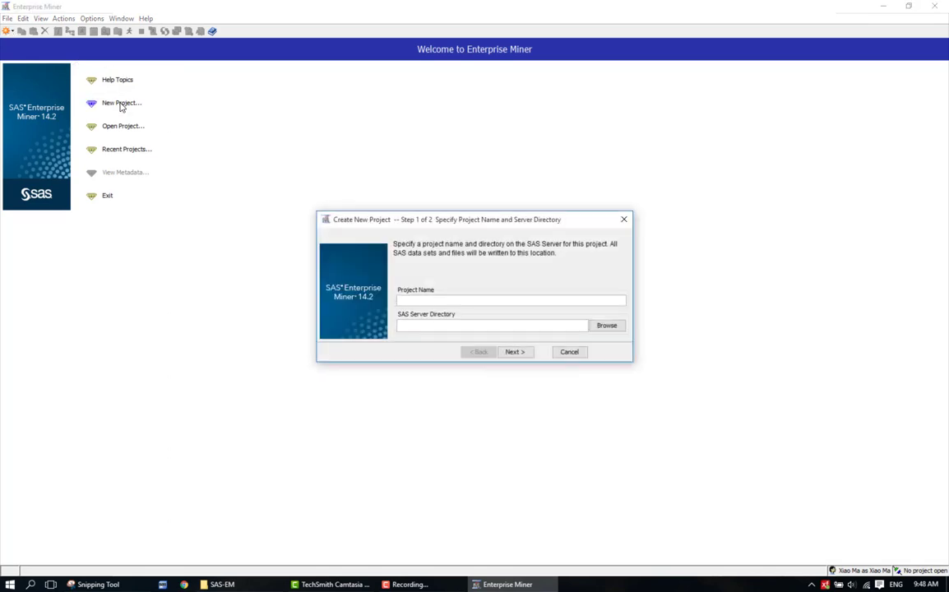
{"action": "type", "text": "my first em project"}
{"action": "left_click", "coordinate": [604, 327]}
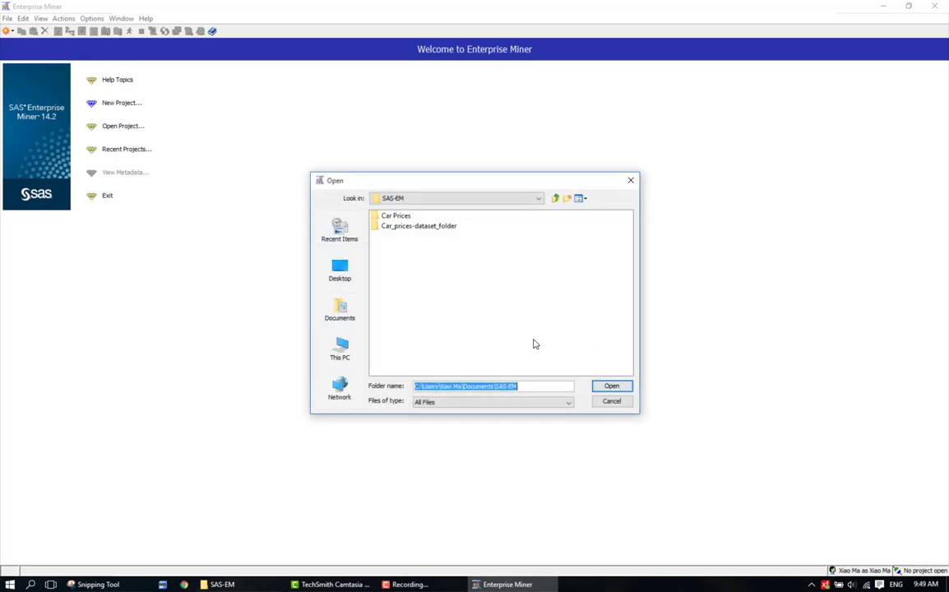
{"action": "left_click", "coordinate": [540, 199]}
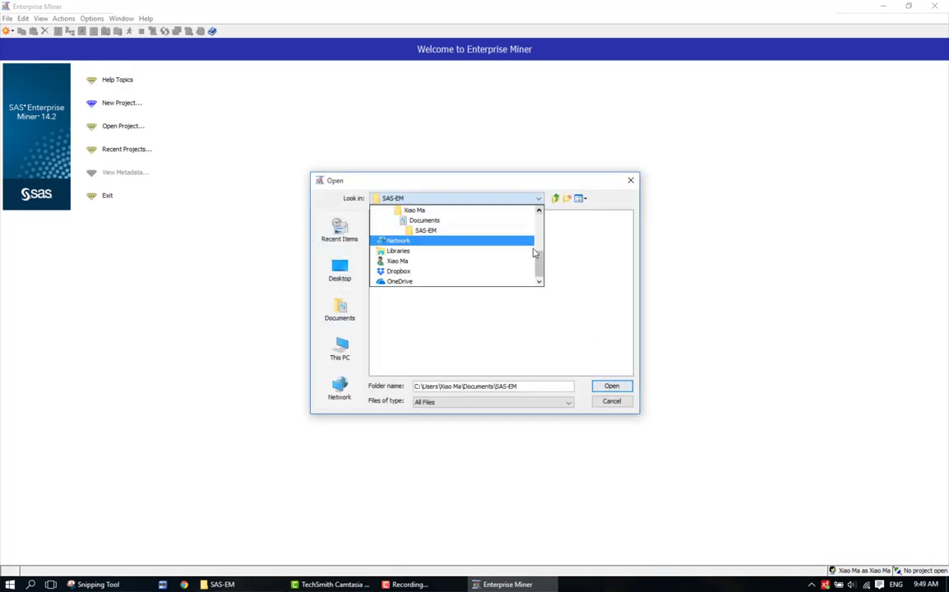
{"action": "left_click_drag", "start_coordinate": [541, 267], "coordinate": [546, 264]}
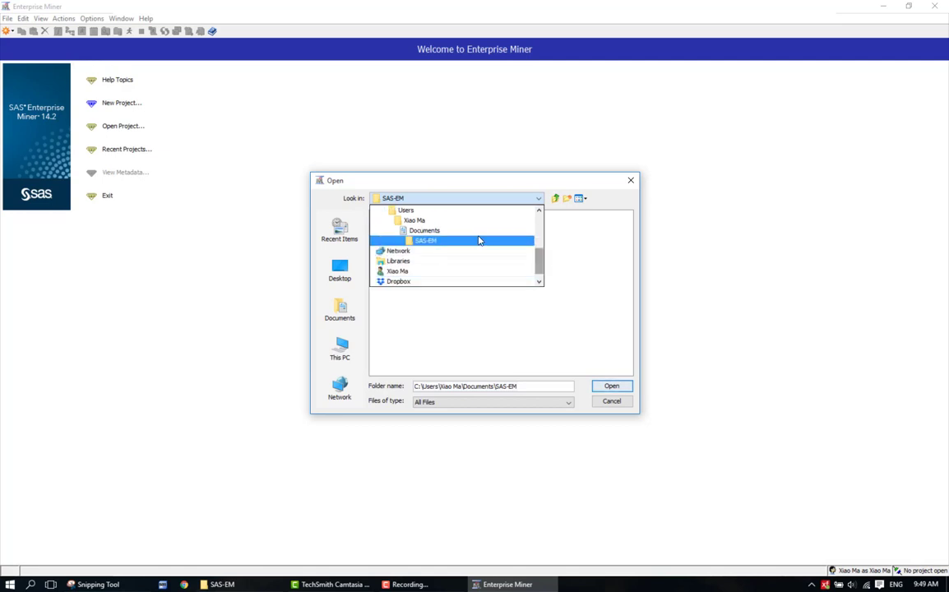
{"action": "left_click", "coordinate": [445, 242]}
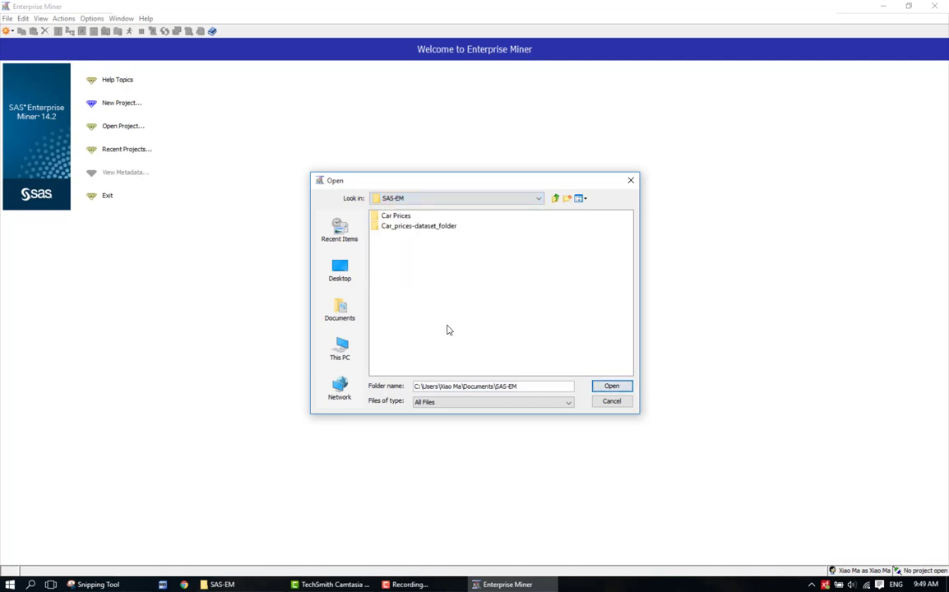
{"action": "left_click", "coordinate": [603, 392]}
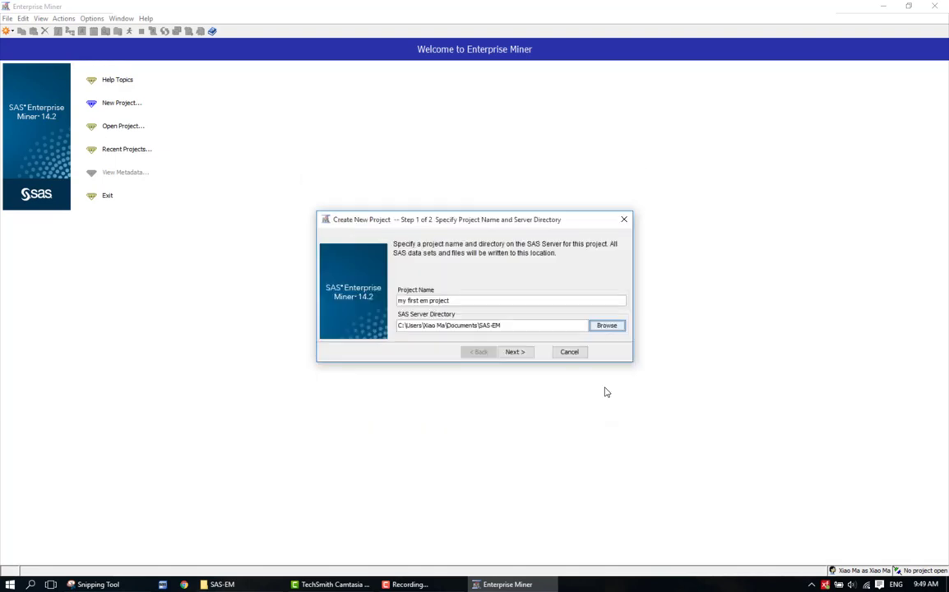
{"action": "left_click", "coordinate": [517, 352]}
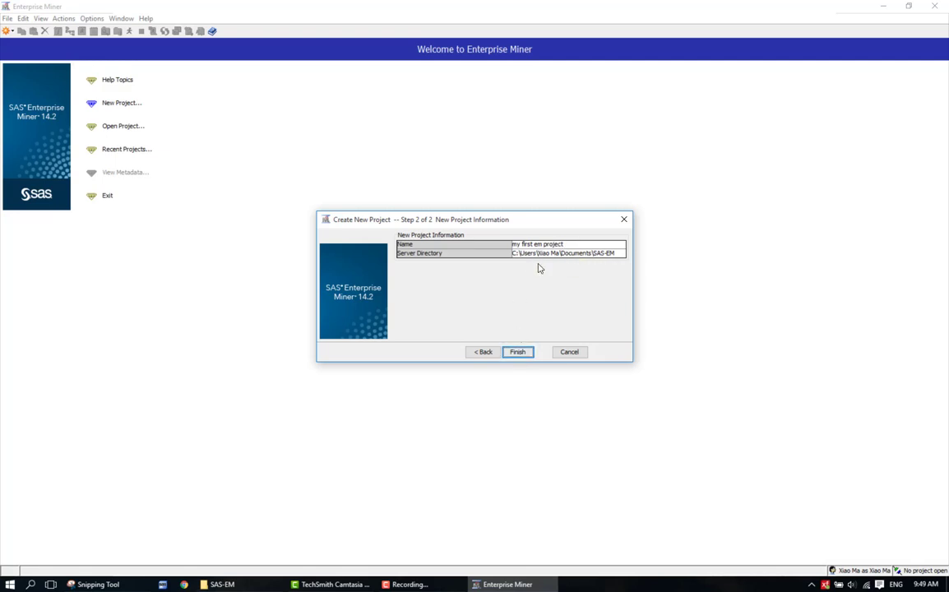
{"action": "left_click", "coordinate": [514, 353]}
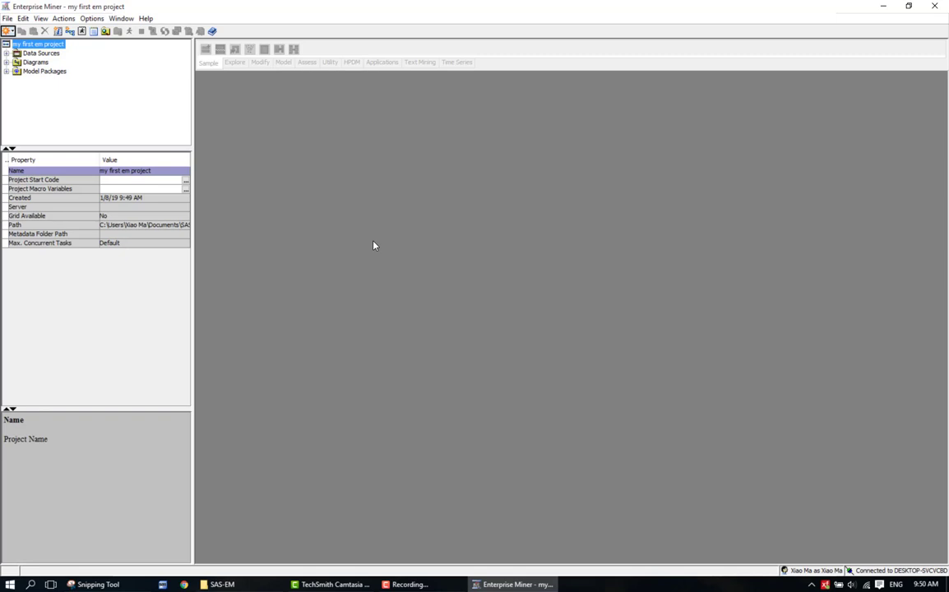
Create a new library named myLib whose path is the SAS-EM folder in Documents
{"action": "left_click", "coordinate": [8, 19]}
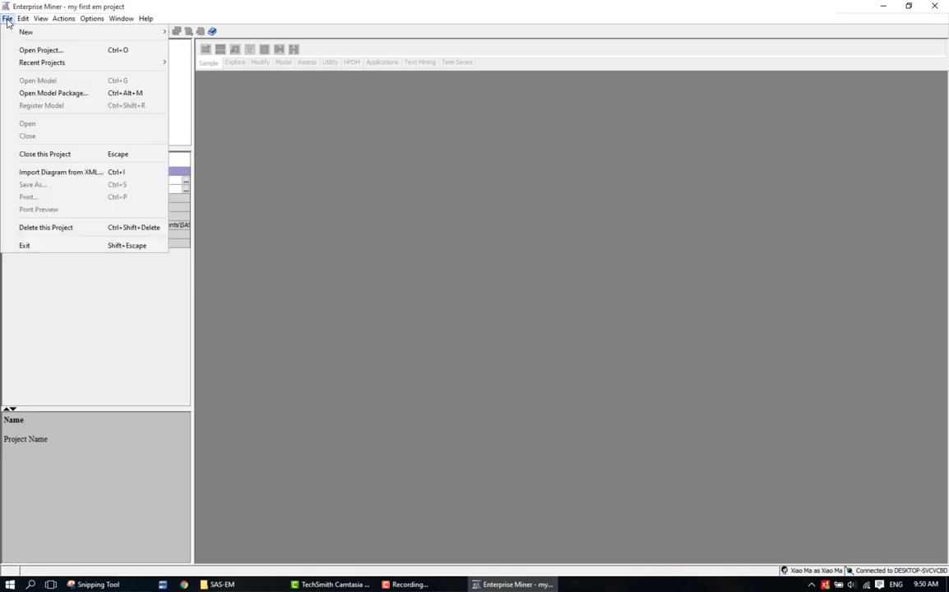
{"action": "mouse_move", "coordinate": [69, 35]}
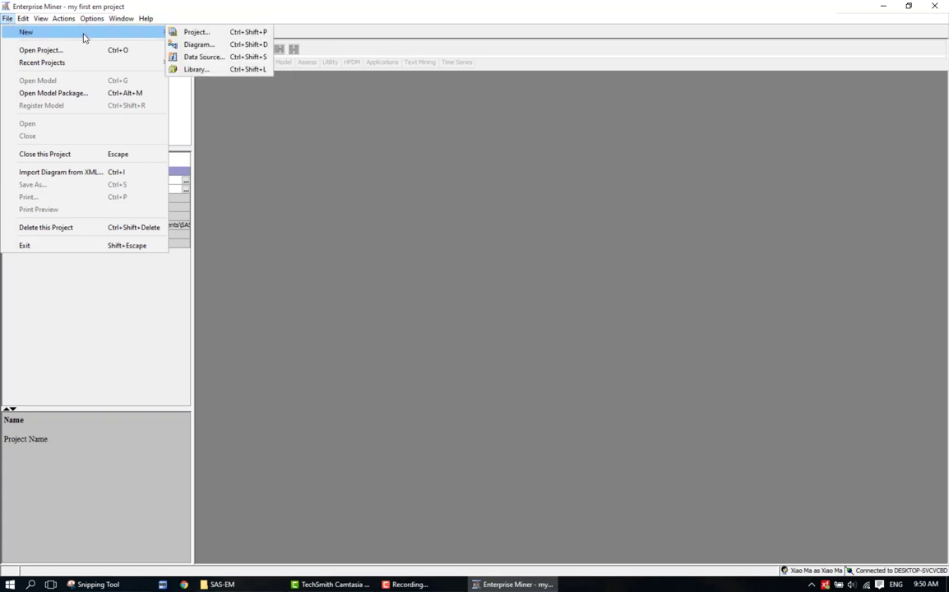
{"action": "left_click", "coordinate": [204, 72]}
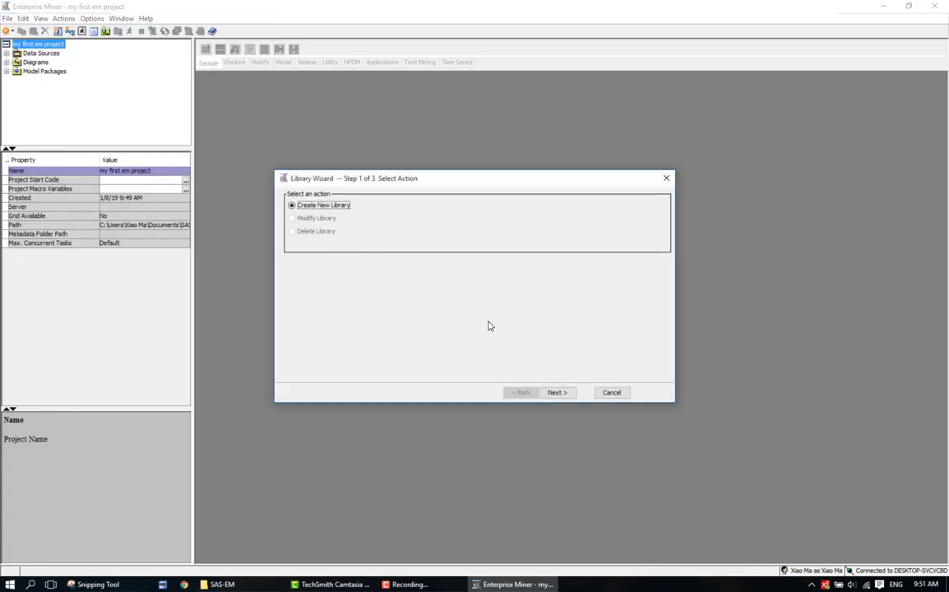
{"action": "left_click", "coordinate": [559, 394]}
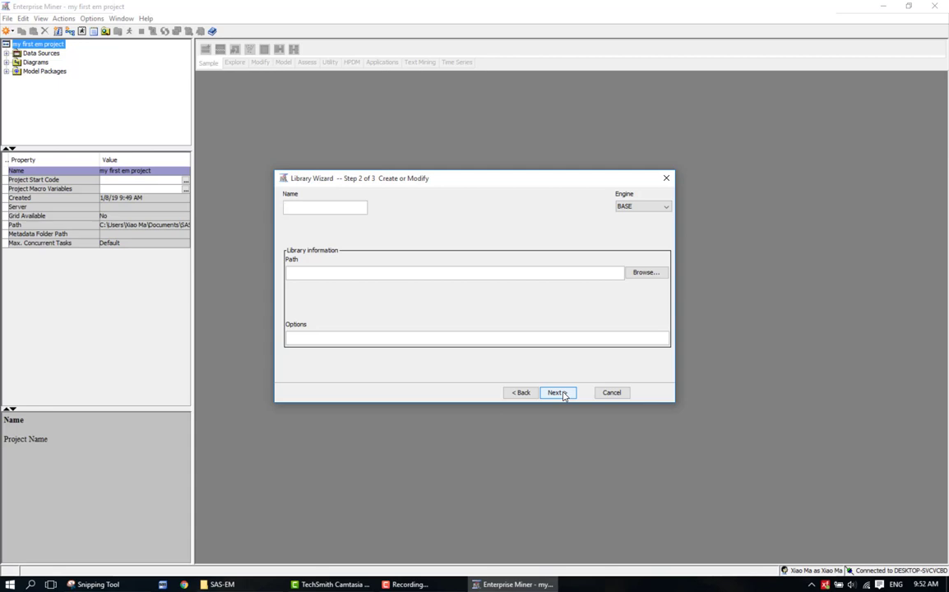
{"action": "type", "text": "myLib"}
{"action": "left_click", "coordinate": [592, 272]}
{"action": "left_click", "coordinate": [645, 274]}
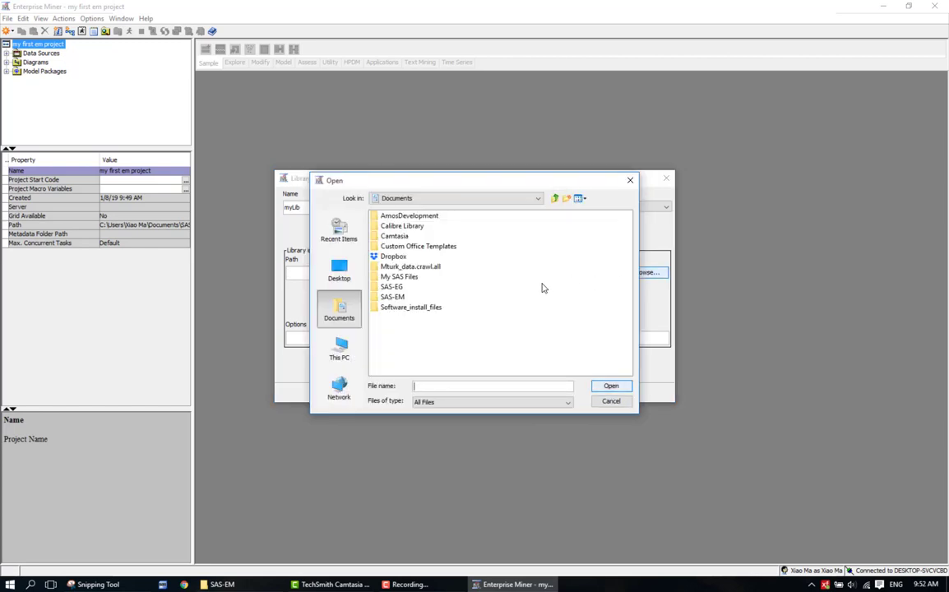
{"action": "left_click", "coordinate": [399, 297]}
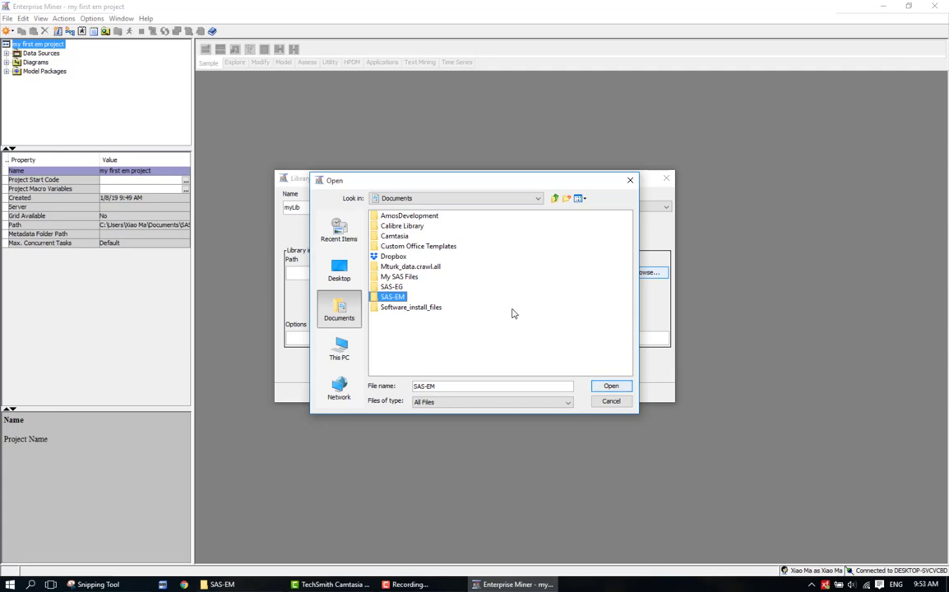
{"action": "key", "text": "Return"}
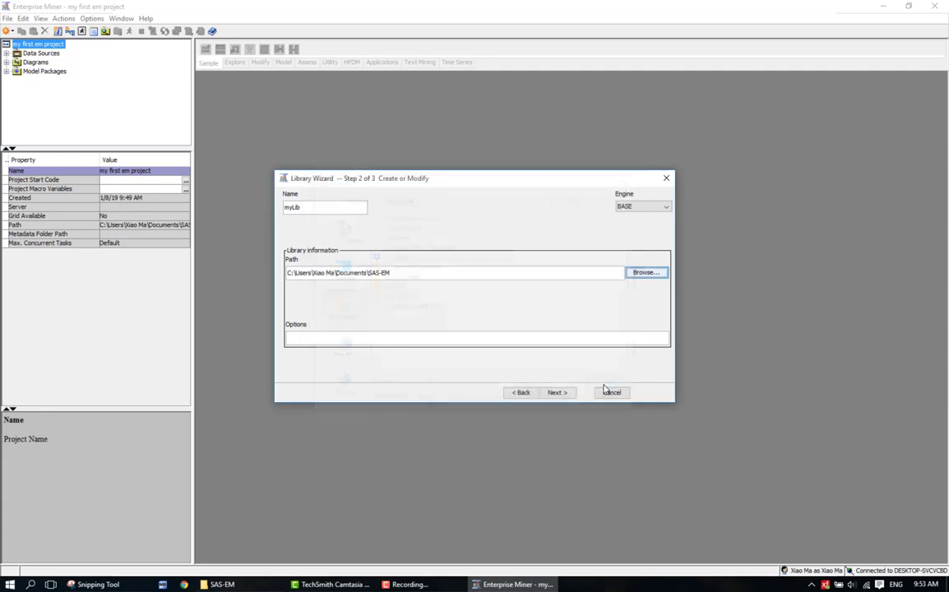
{"action": "left_click", "coordinate": [558, 394]}
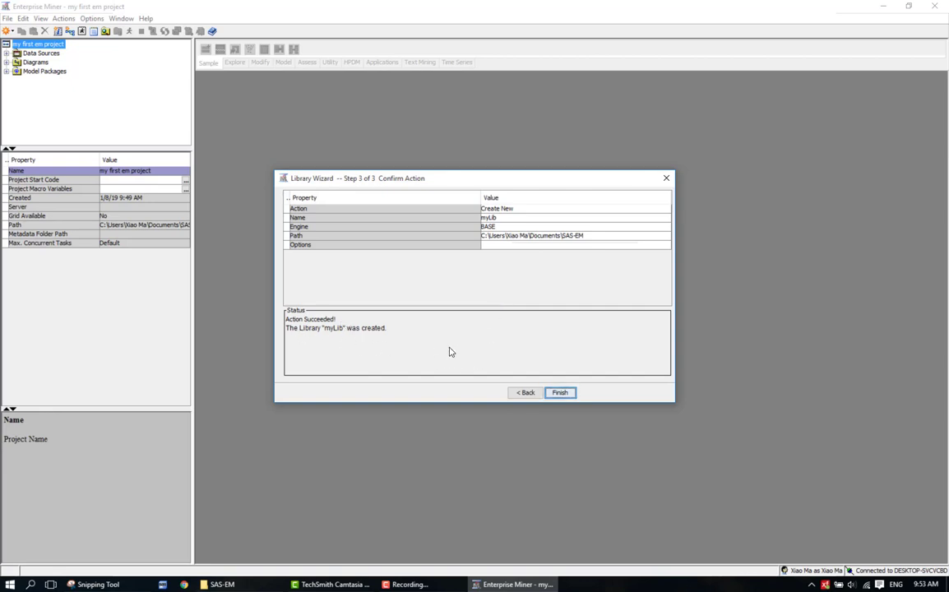
{"action": "left_click", "coordinate": [556, 394]}
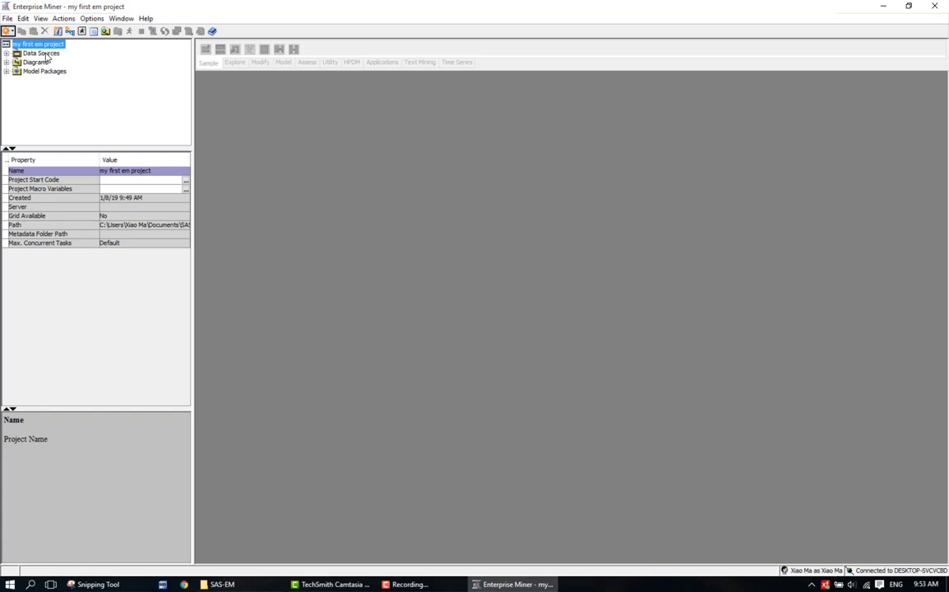
{"action": "left_click", "coordinate": [8, 18]}
{"action": "mouse_move", "coordinate": [17, 31]}
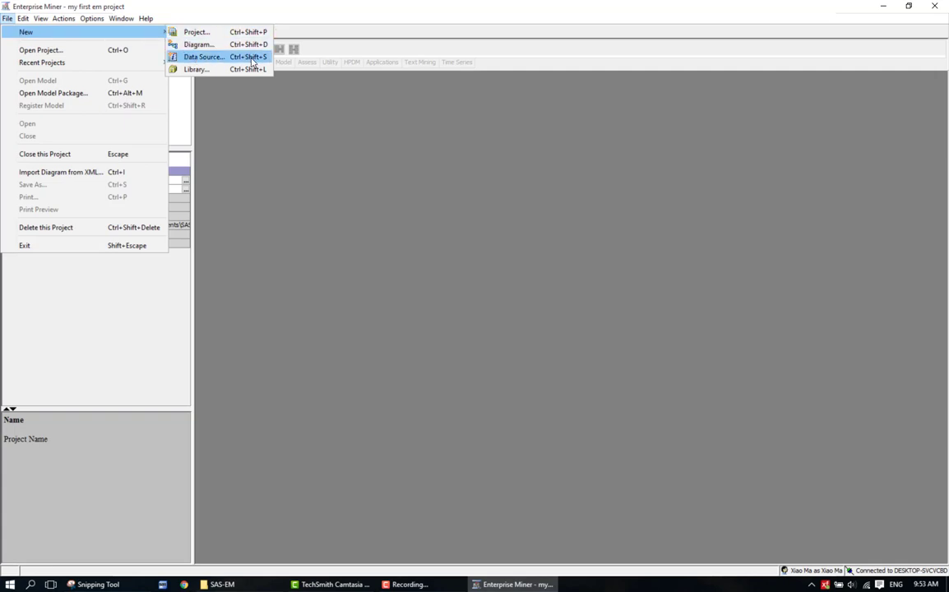
{"action": "left_click", "coordinate": [232, 100]}
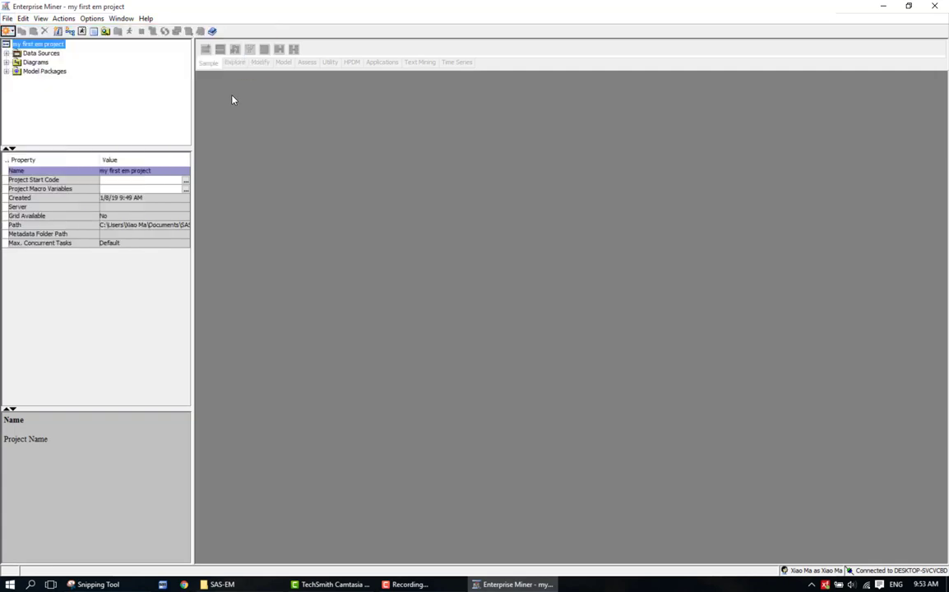
Start a new data source with SAS Table as the metadata source and browse to the Mylib library
{"action": "right_click", "coordinate": [48, 55]}
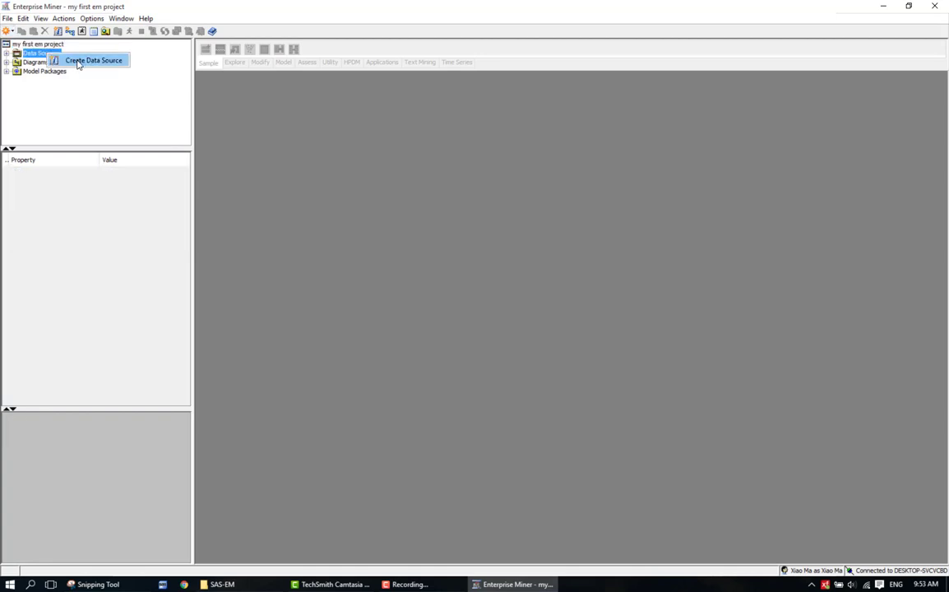
{"action": "left_click", "coordinate": [79, 60]}
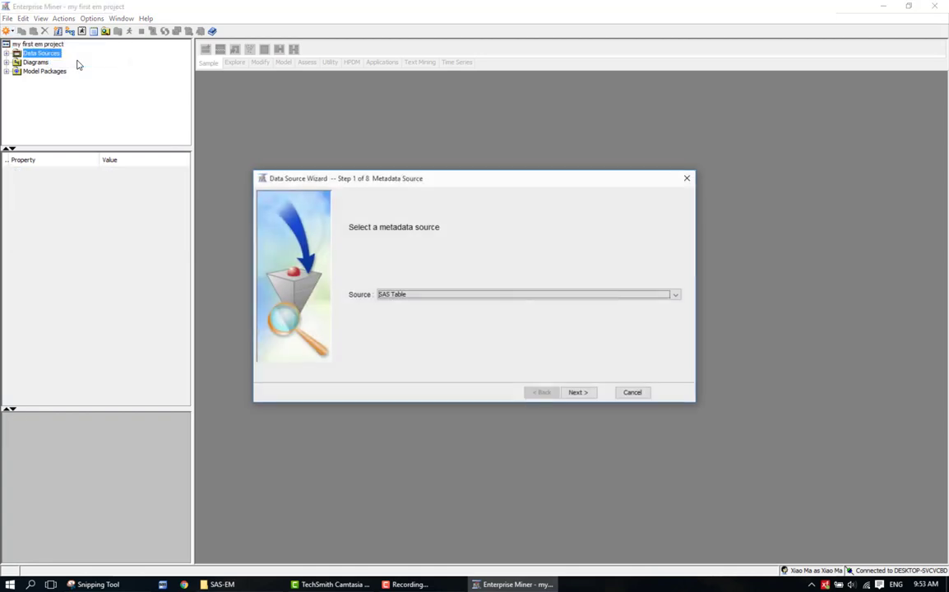
{"action": "left_click", "coordinate": [580, 394]}
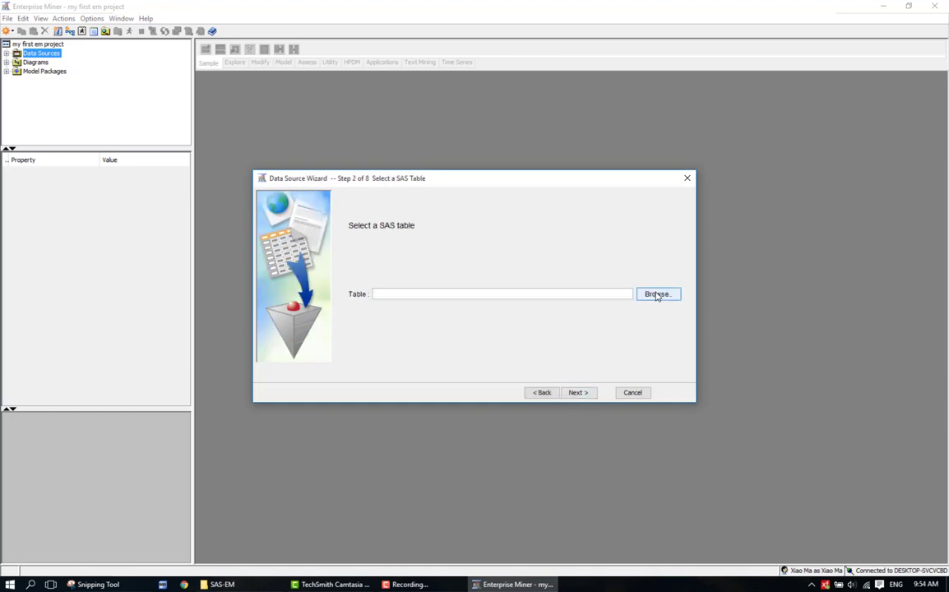
{"action": "left_click", "coordinate": [657, 294]}
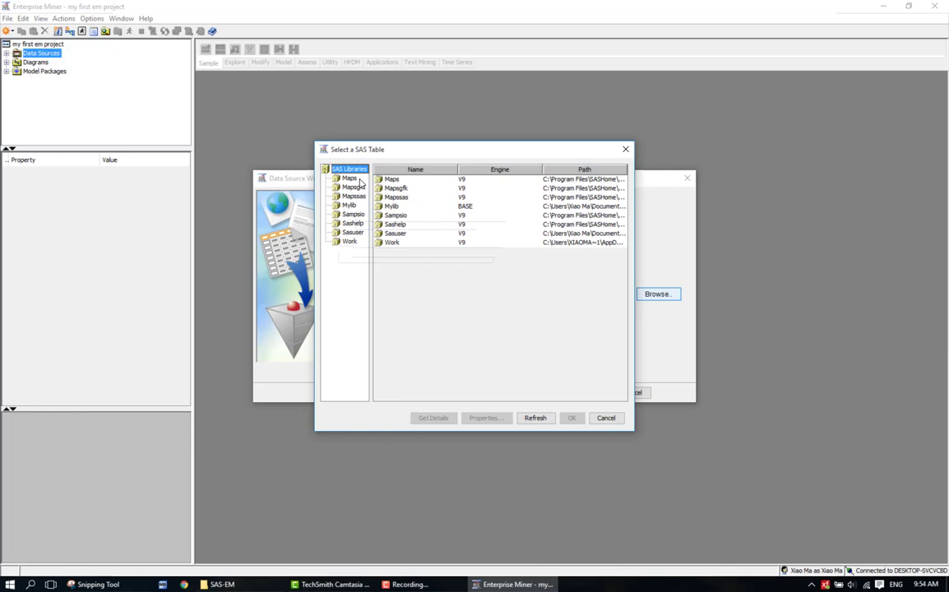
{"action": "left_click", "coordinate": [350, 204]}
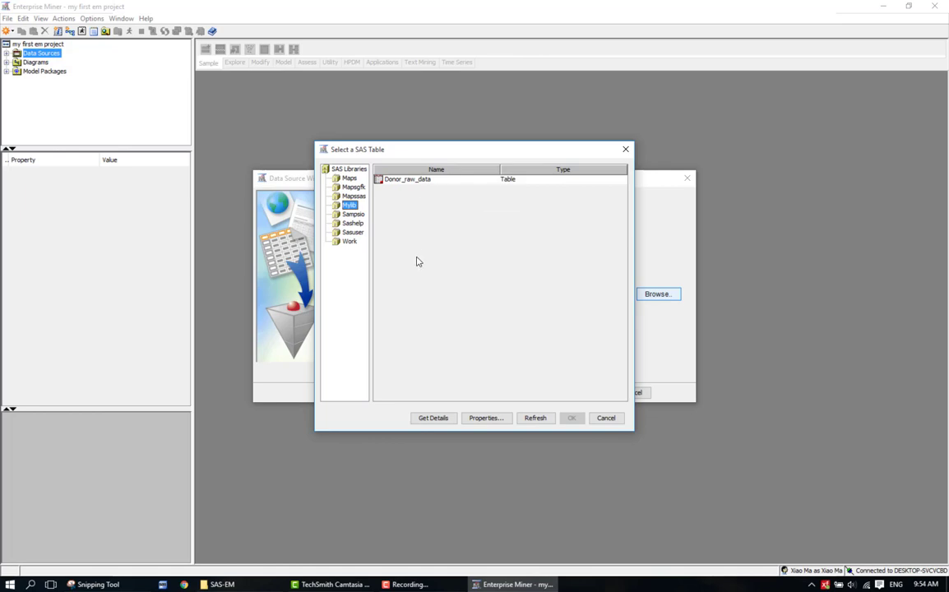
Switch to File Explorer and check the SAS-EM folder's path and its donor_raw_data.sas7bdat file, and return to the table selection
{"action": "left_click", "coordinate": [251, 586]}
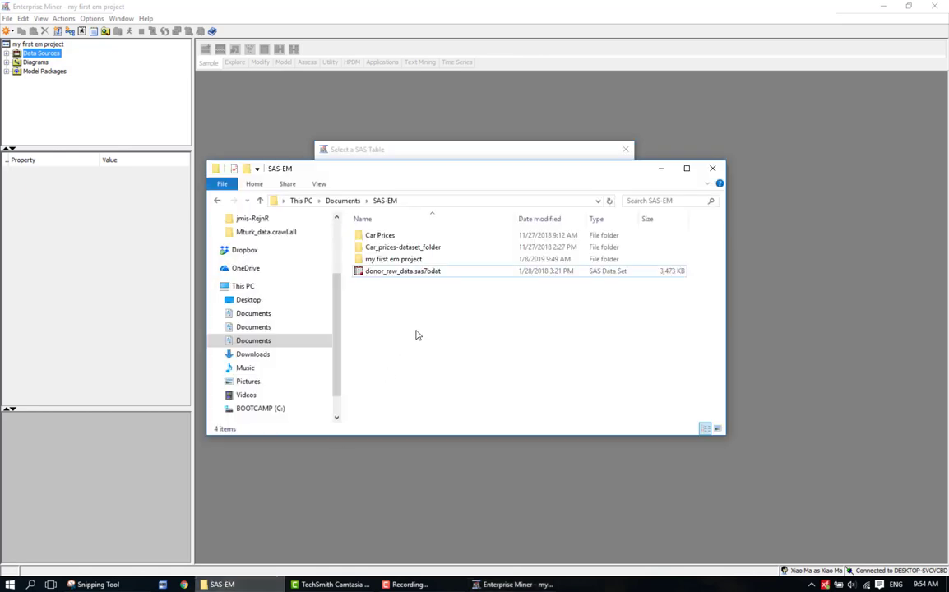
{"action": "left_click", "coordinate": [542, 198]}
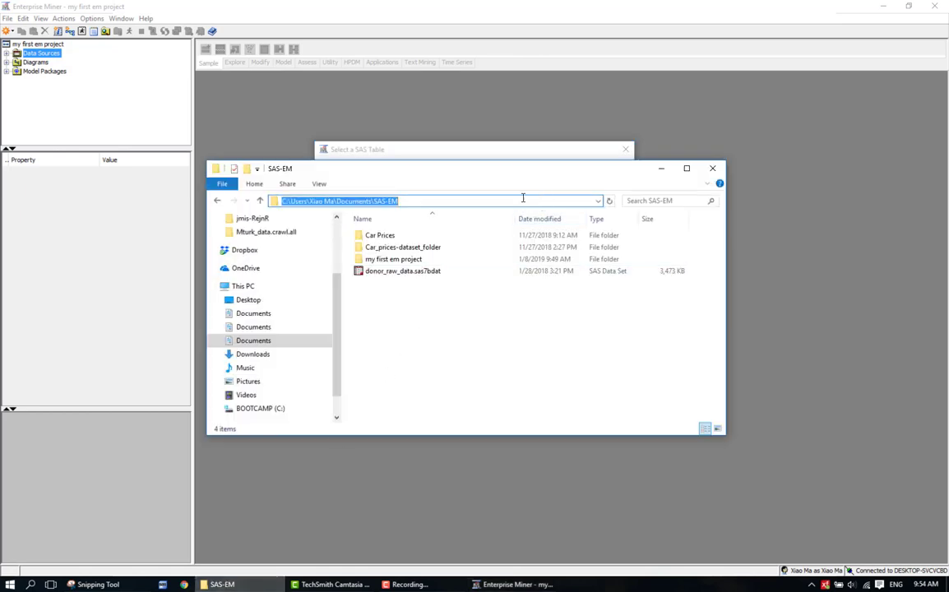
{"action": "left_click", "coordinate": [519, 199]}
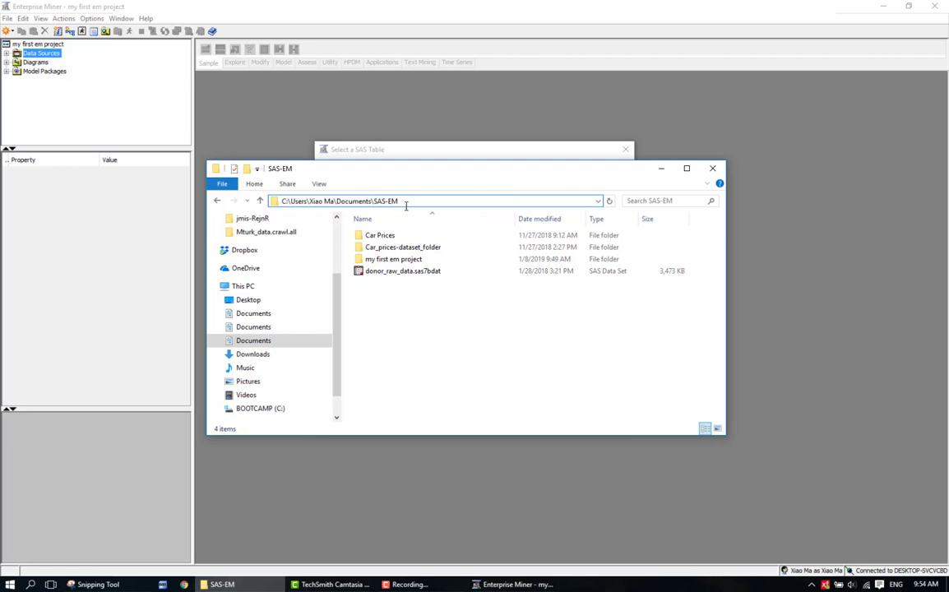
{"action": "left_click", "coordinate": [394, 289]}
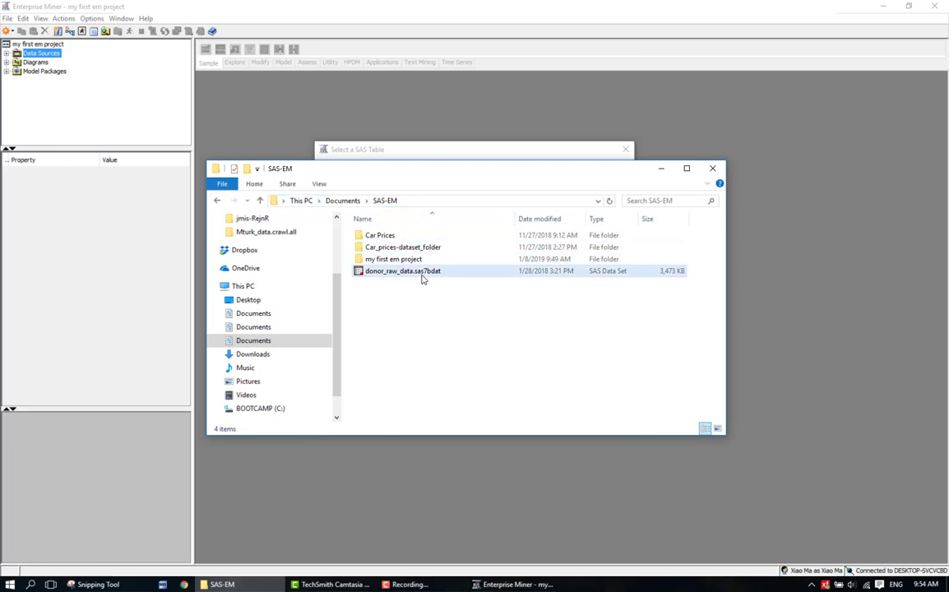
{"action": "left_click", "coordinate": [485, 152]}
Choose Donor_raw_data from Mylib as the data source's SAS table and proceed to its table properties
{"action": "left_click", "coordinate": [408, 179]}
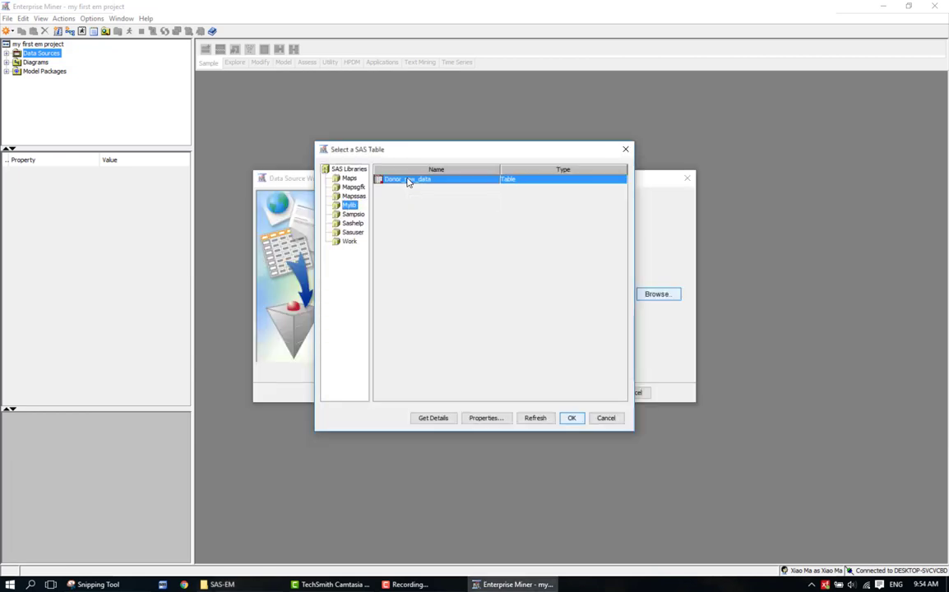
{"action": "left_click", "coordinate": [572, 421]}
{"action": "left_click", "coordinate": [582, 394]}
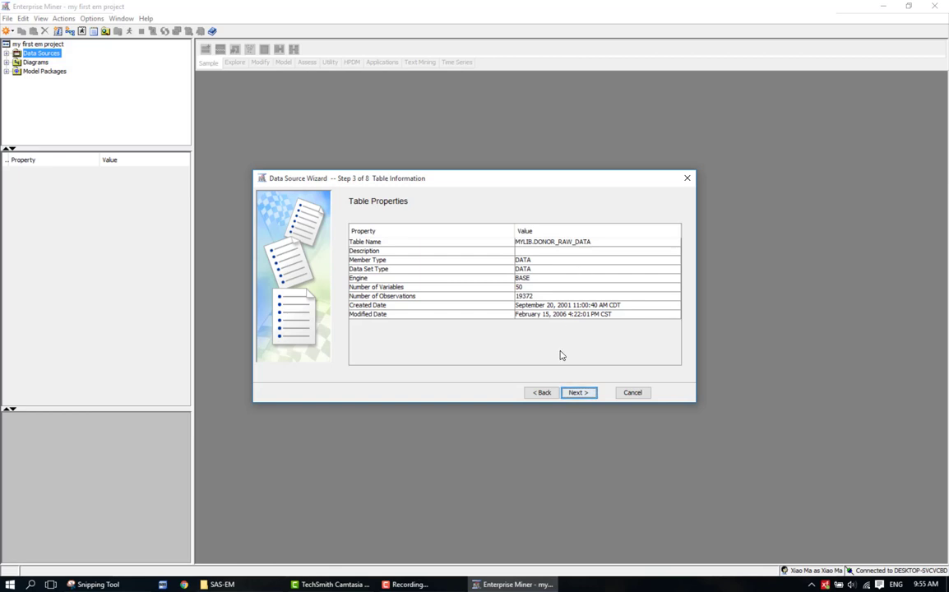
Finish the DONOR_RAW_DATA data source with the Basic metadata advisor, default column metadata, no sample data set, and the Raw role
{"action": "left_click", "coordinate": [575, 394]}
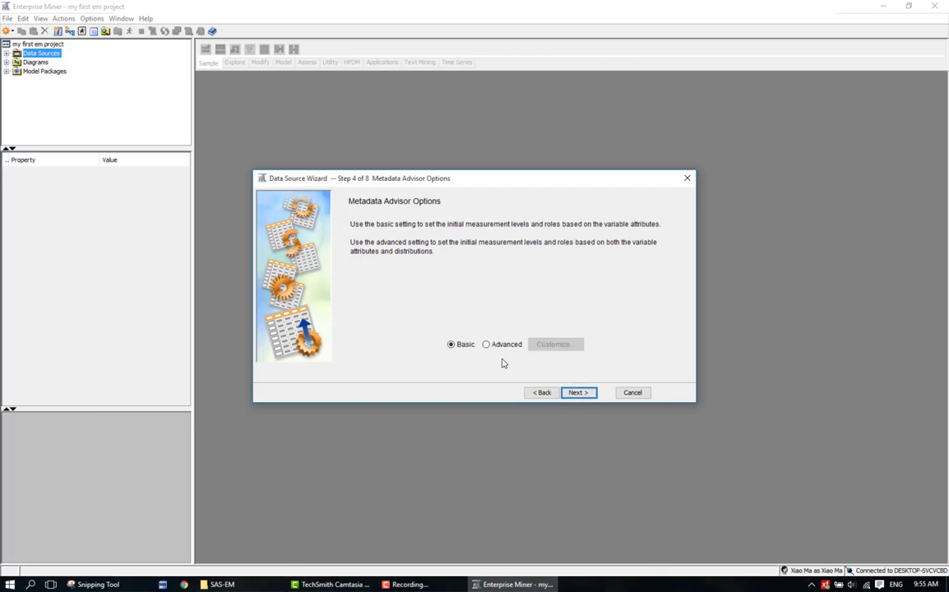
{"action": "left_click", "coordinate": [571, 394]}
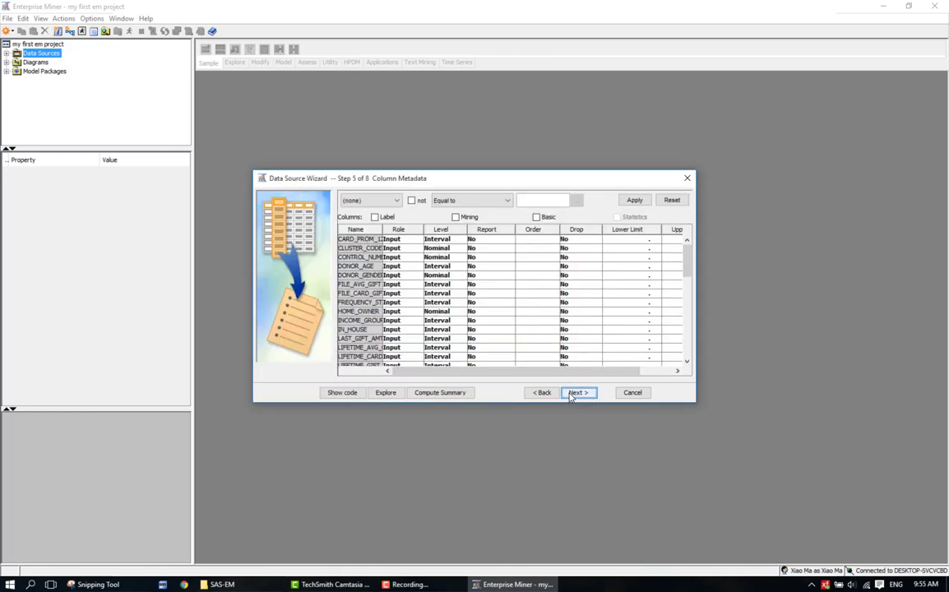
{"action": "left_click", "coordinate": [577, 394]}
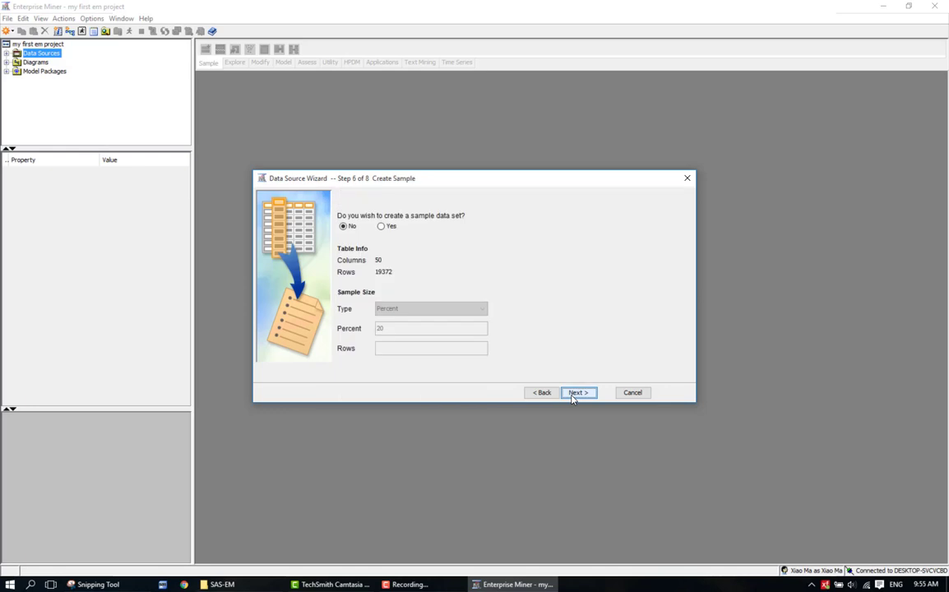
{"action": "left_click", "coordinate": [577, 394]}
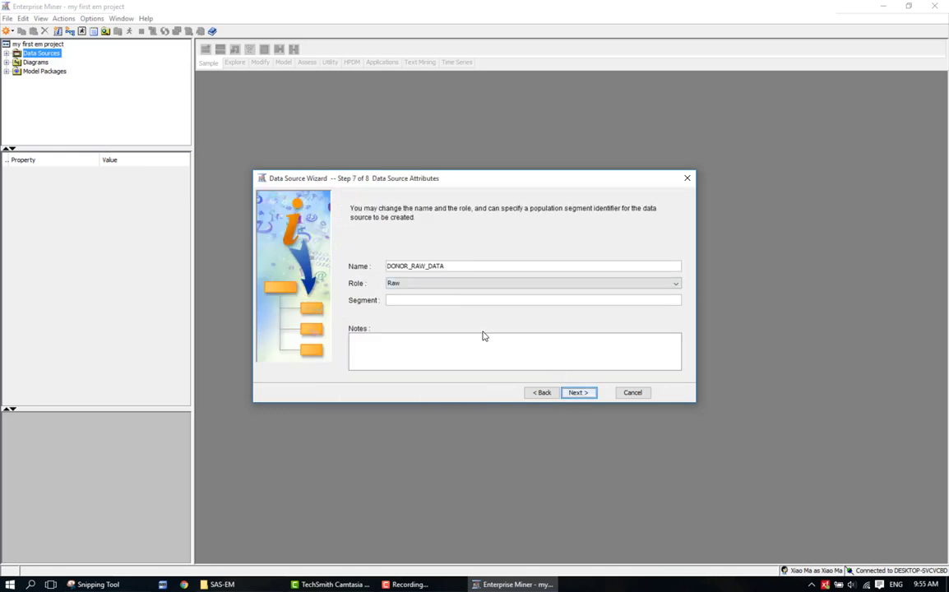
{"action": "left_click", "coordinate": [572, 394]}
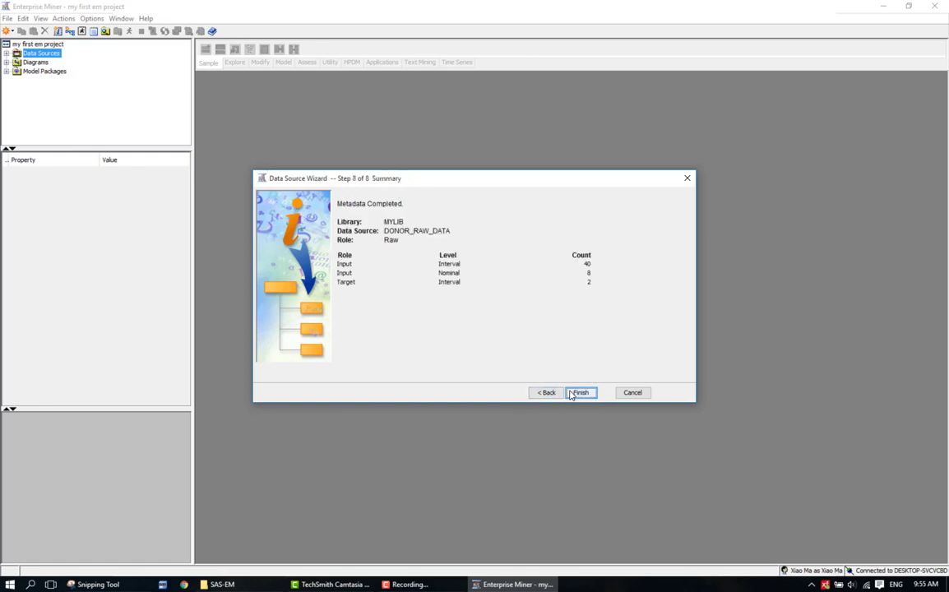
{"action": "left_click", "coordinate": [573, 393]}
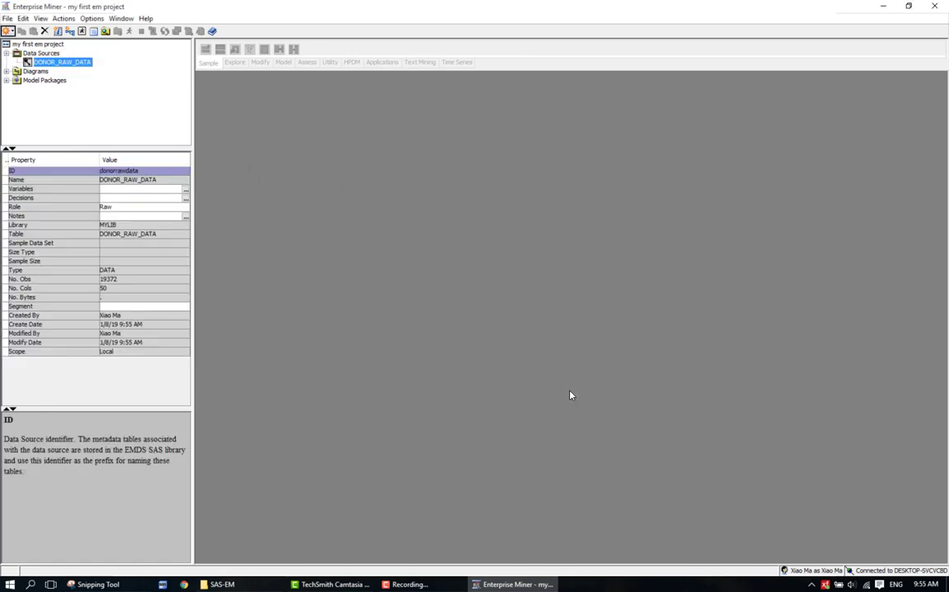
Create a new diagram named "my first diagram" in the project
{"action": "left_click", "coordinate": [36, 73]}
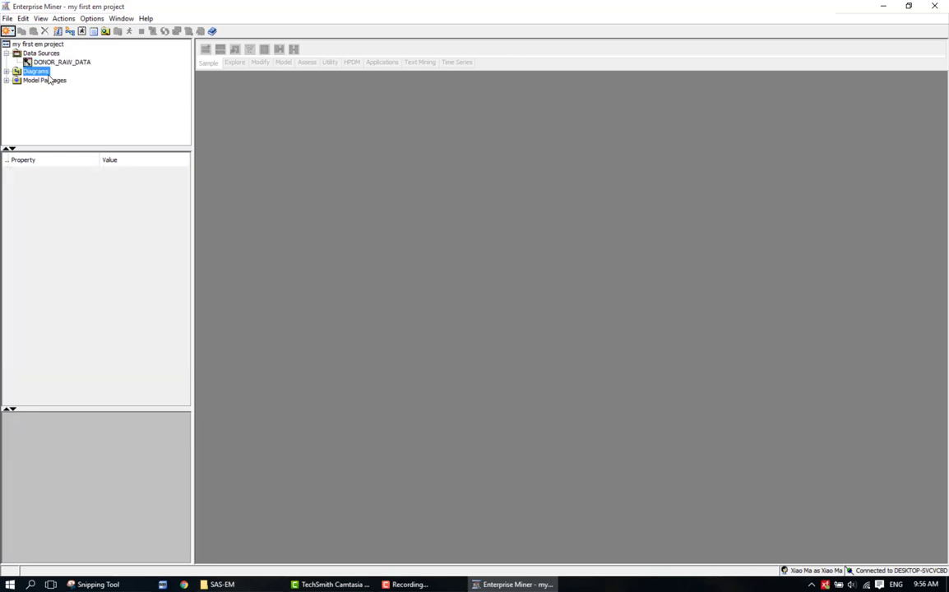
{"action": "right_click", "coordinate": [41, 73]}
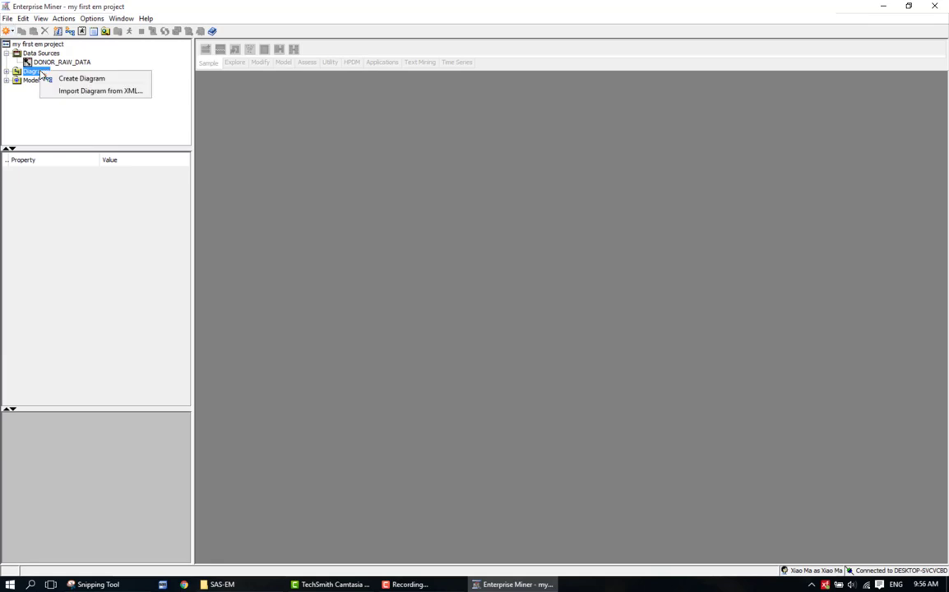
{"action": "left_click", "coordinate": [72, 79]}
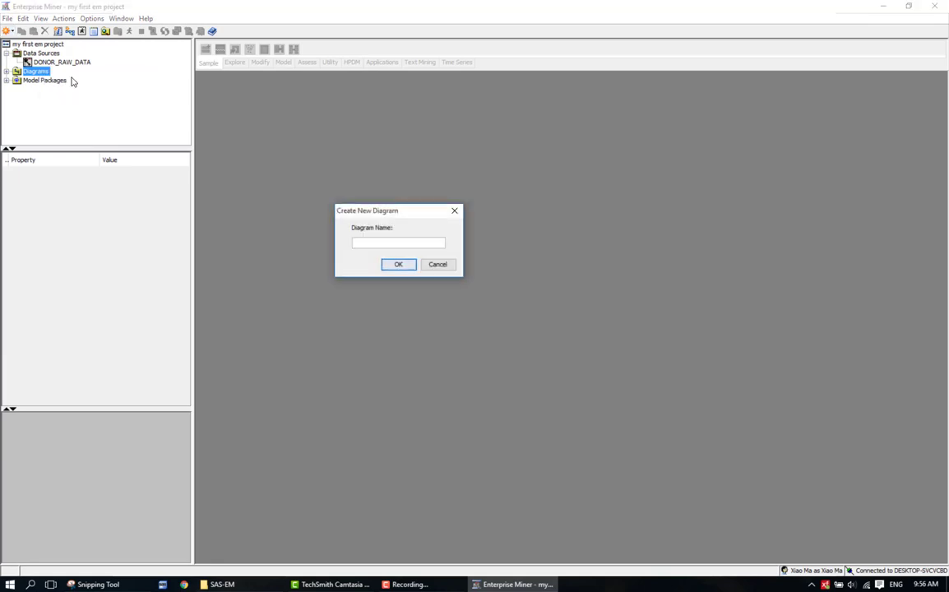
{"action": "type", "text": "my first diagram"}
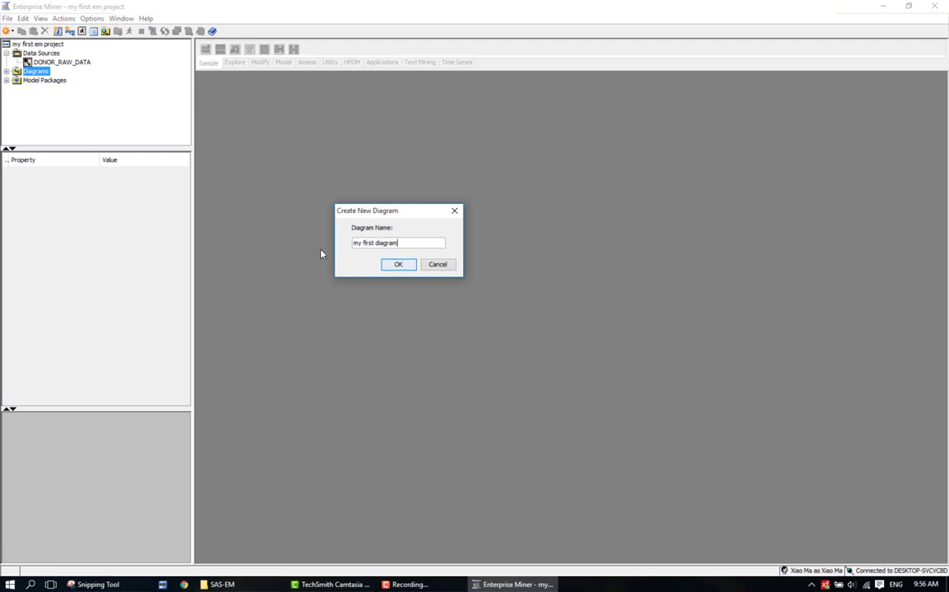
{"action": "left_click", "coordinate": [395, 265]}
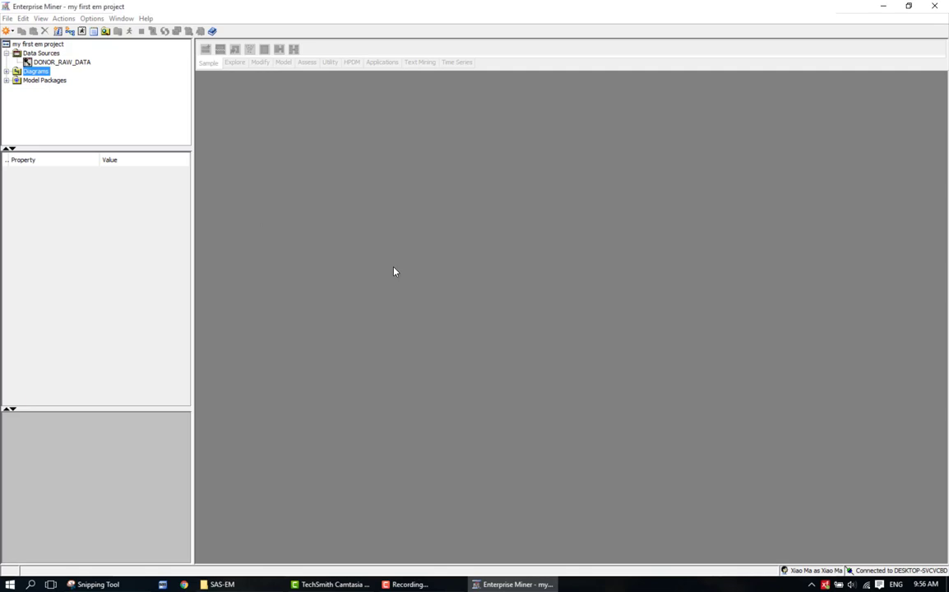